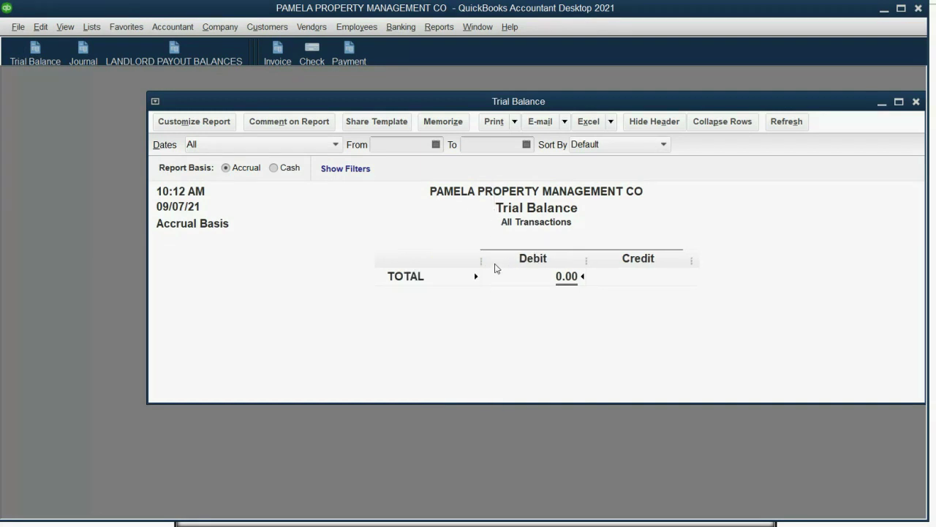
Start a customer payment received from the first tenant job listed under the first landlord customer
drag(445, 109, 329, 120)
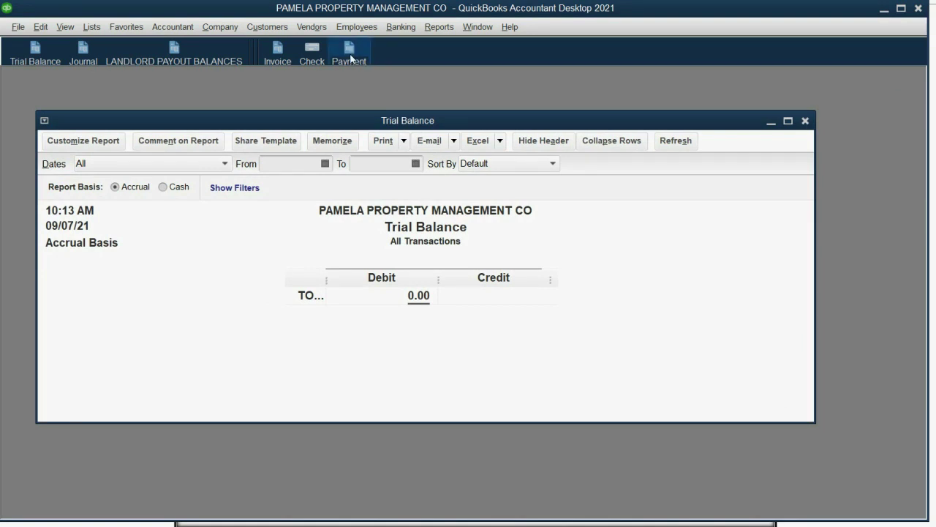
click(350, 53)
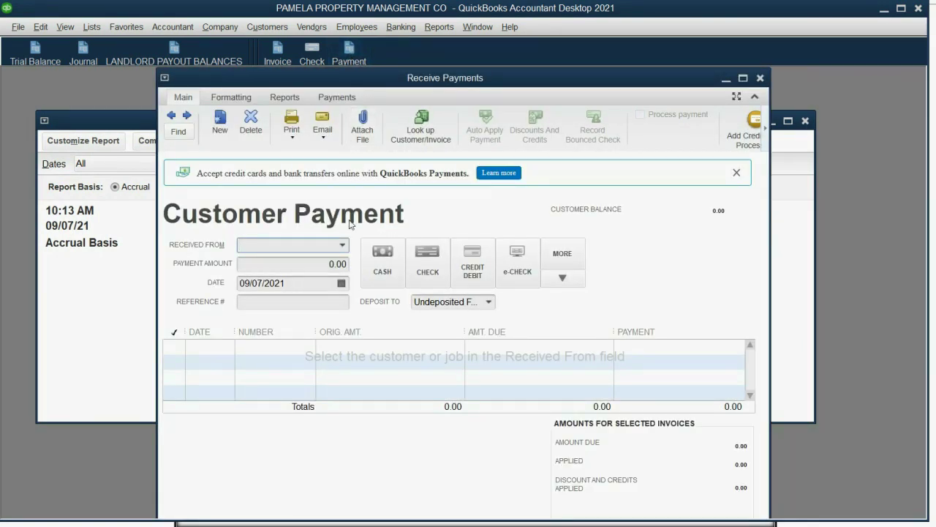
click(342, 247)
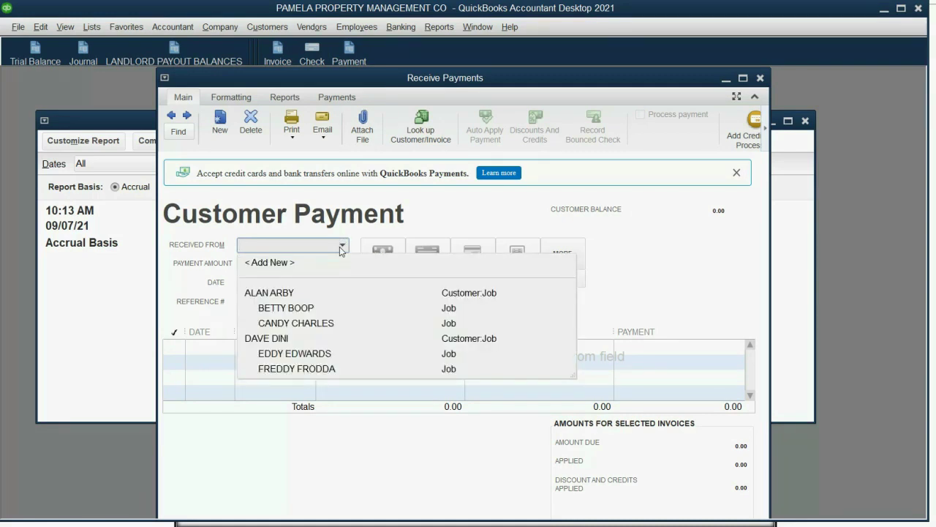
click(338, 311)
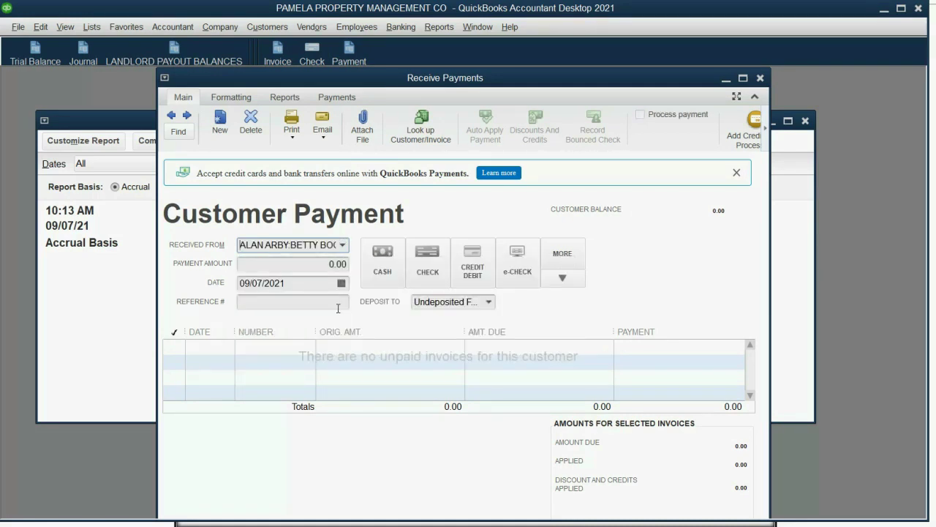
Set the payment date to 01/01/2022
click(341, 283)
click(352, 305)
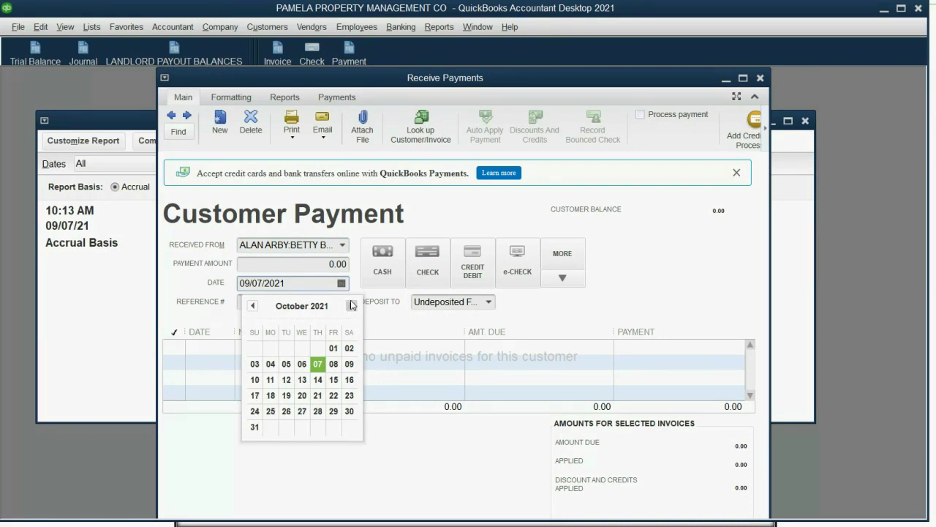
click(352, 306)
click(352, 305)
click(352, 306)
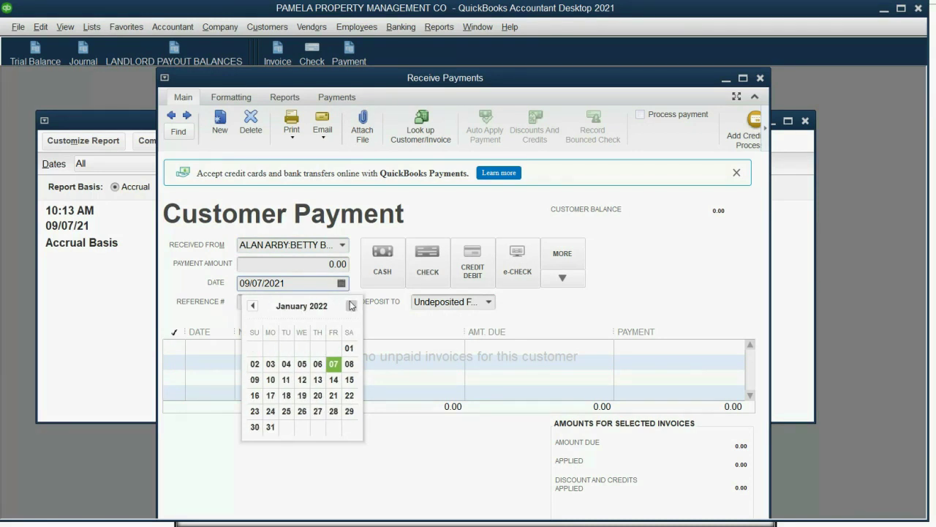
click(350, 349)
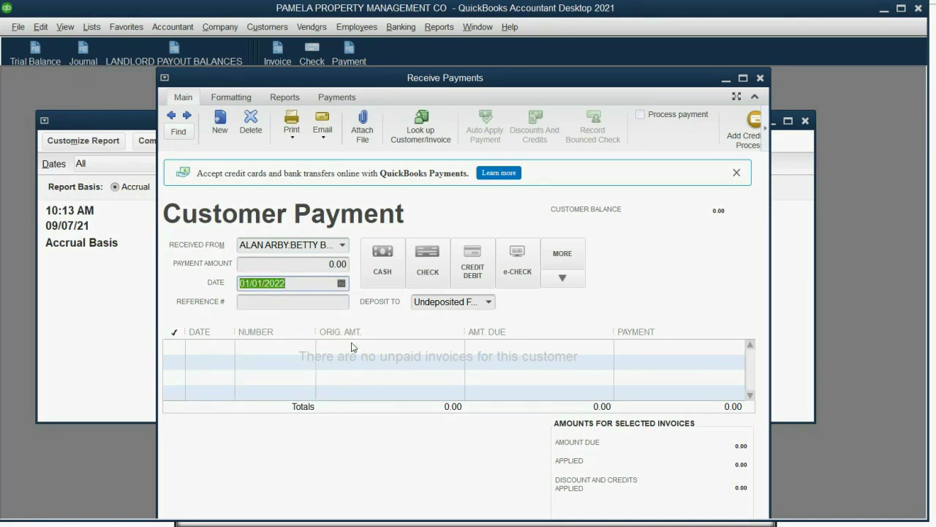
Set the payment to be deposited to the CASH IN CHASE BANK account
click(489, 302)
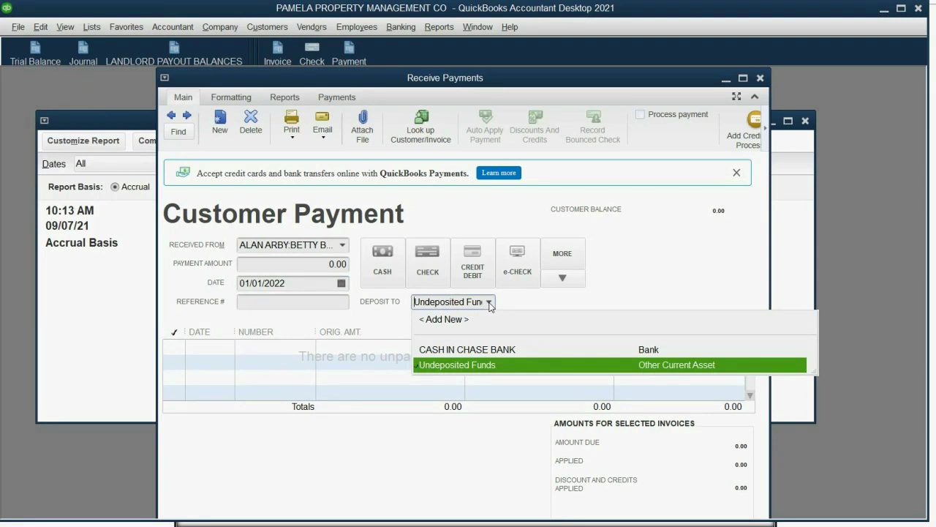
click(485, 351)
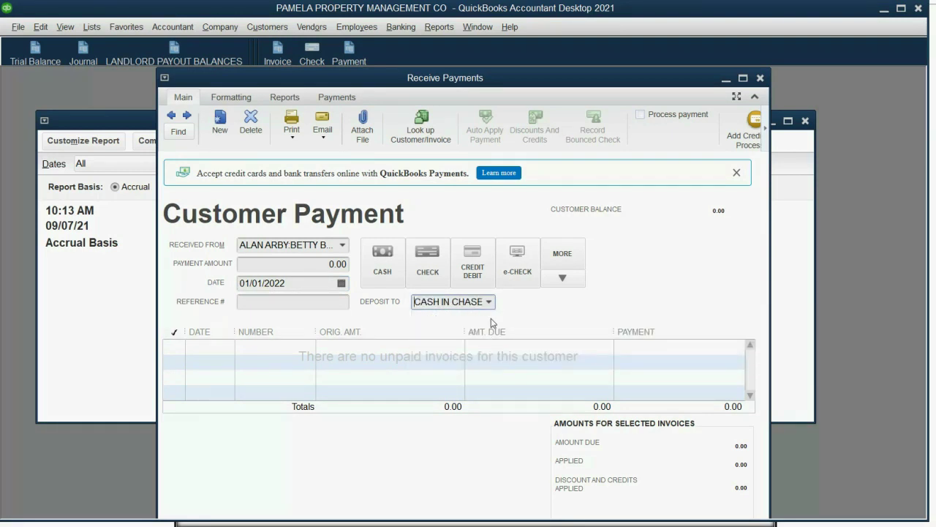
click(490, 302)
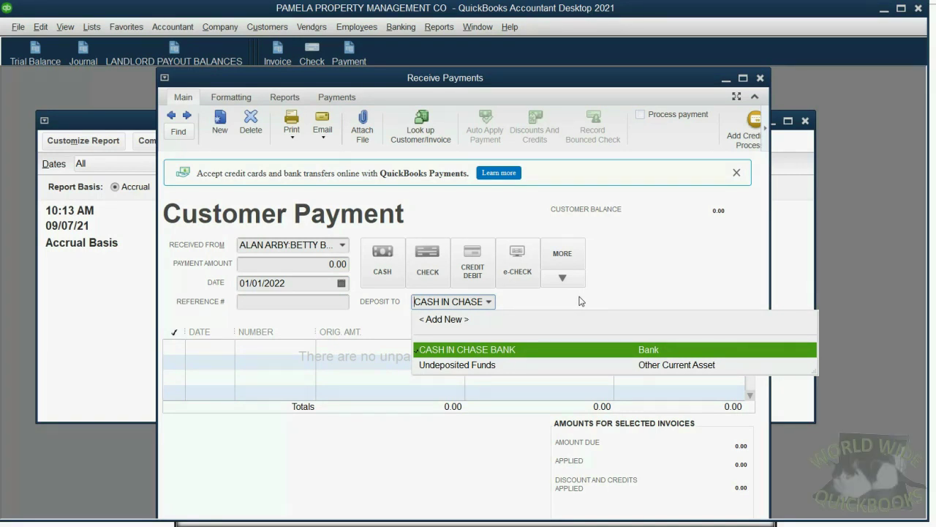
click(506, 351)
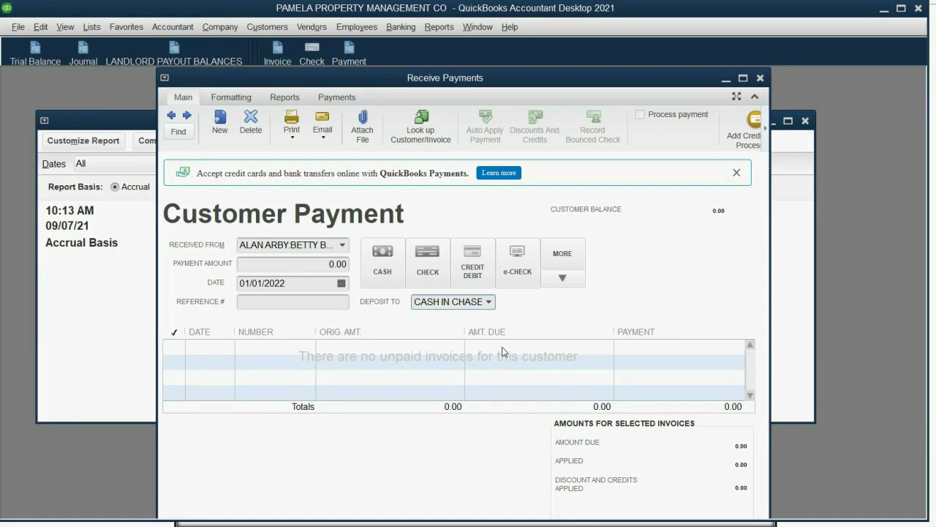
Enter a payment amount of 3,000 for the tenant's January rent
click(325, 268)
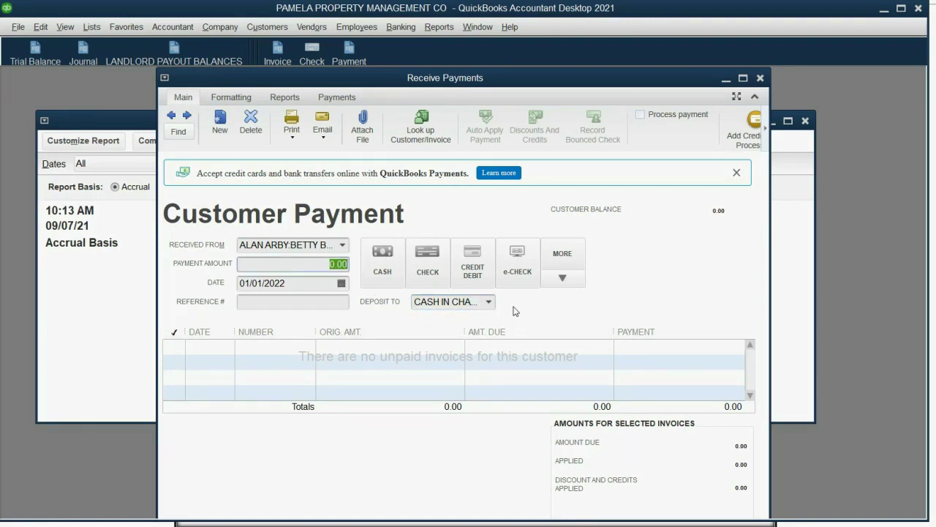
text(3,000)
key(Tab)
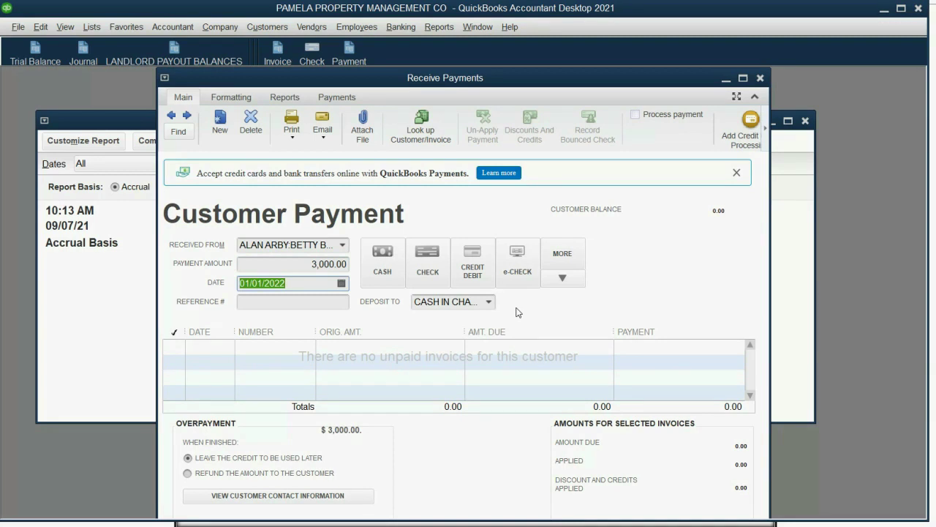
click(310, 268)
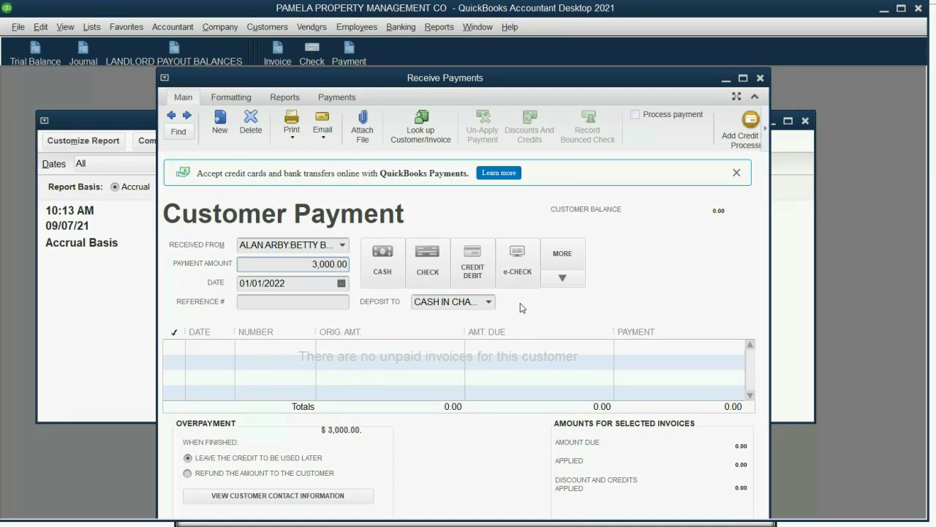
key(Tab)
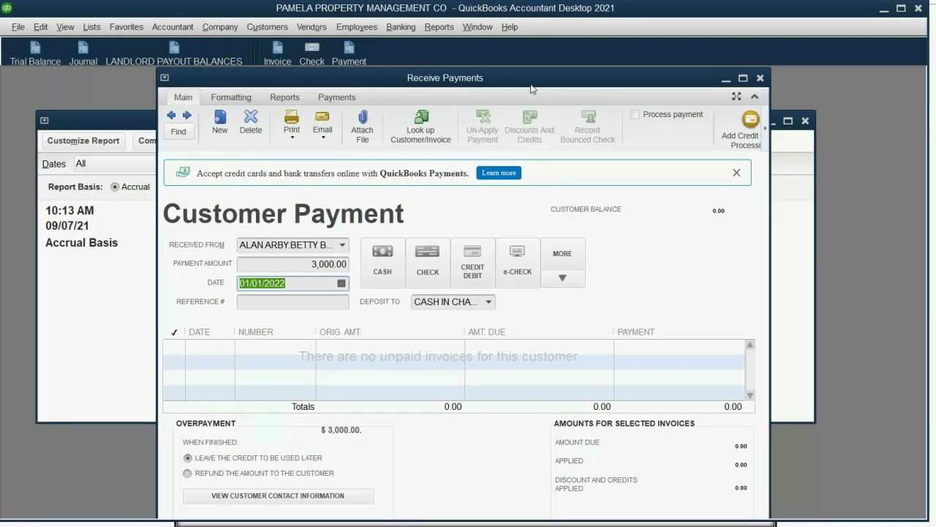
Save the 3,000 payment, accepting that the overpayment remains as a credit on the customer's account
drag(534, 81, 534, 71)
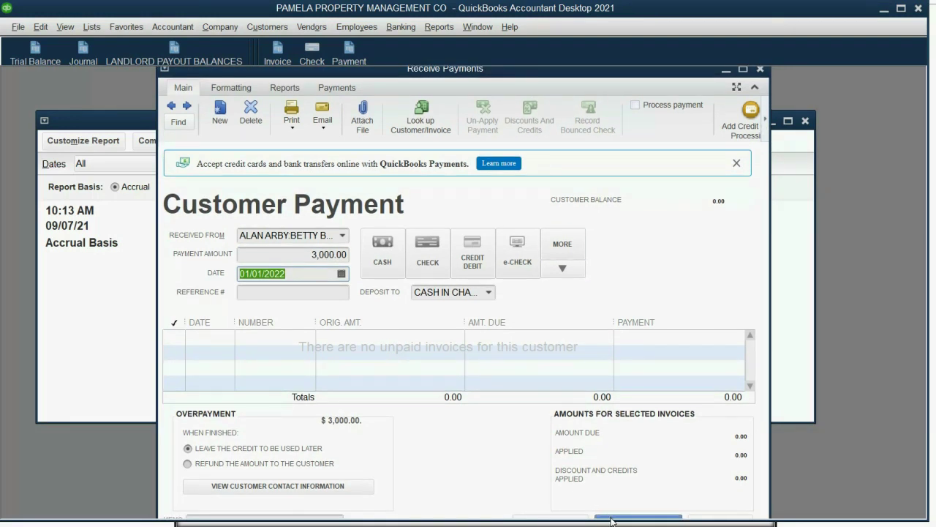
mouse_move(516, 76)
mouse_down()
mouse_move(517, 85)
mouse_move(498, 73)
mouse_up()
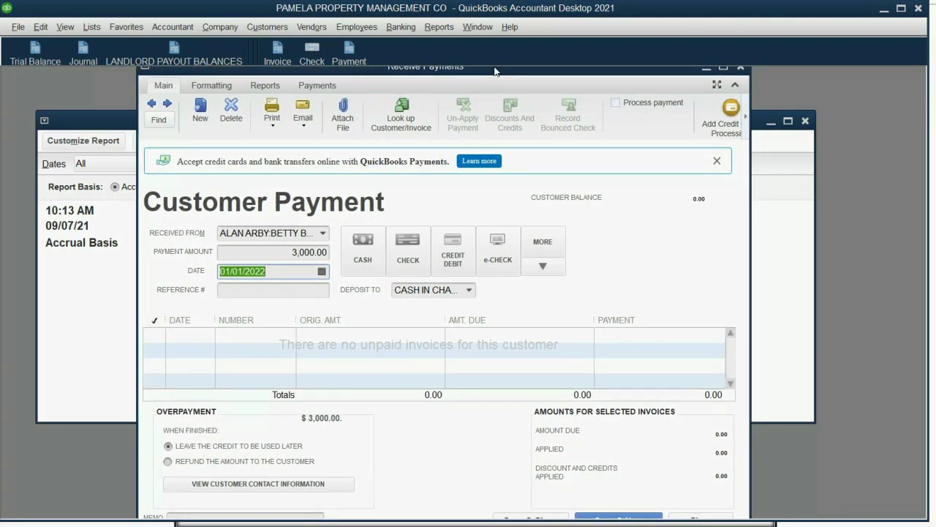
click(610, 519)
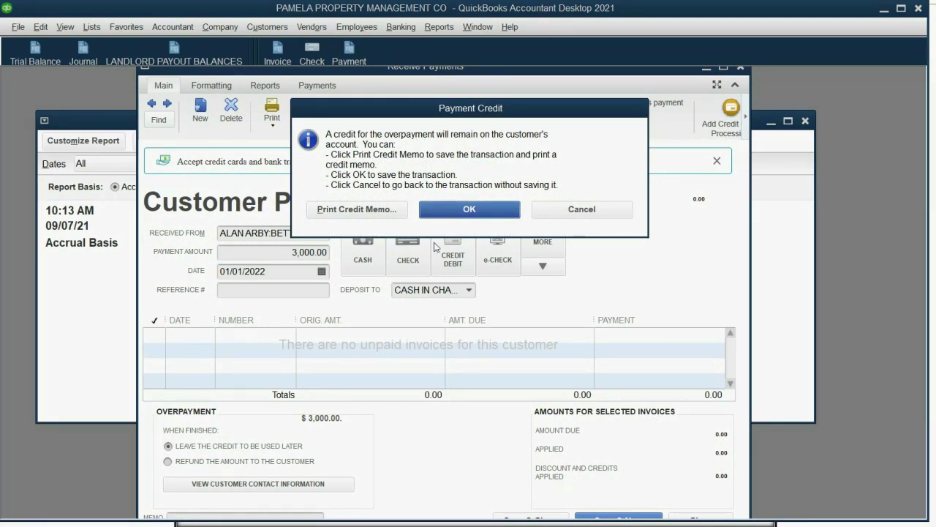
click(464, 215)
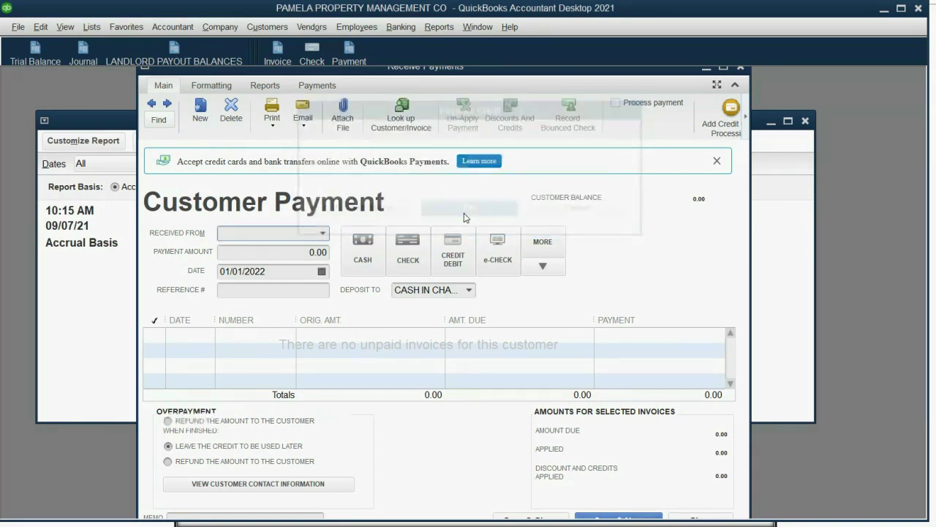
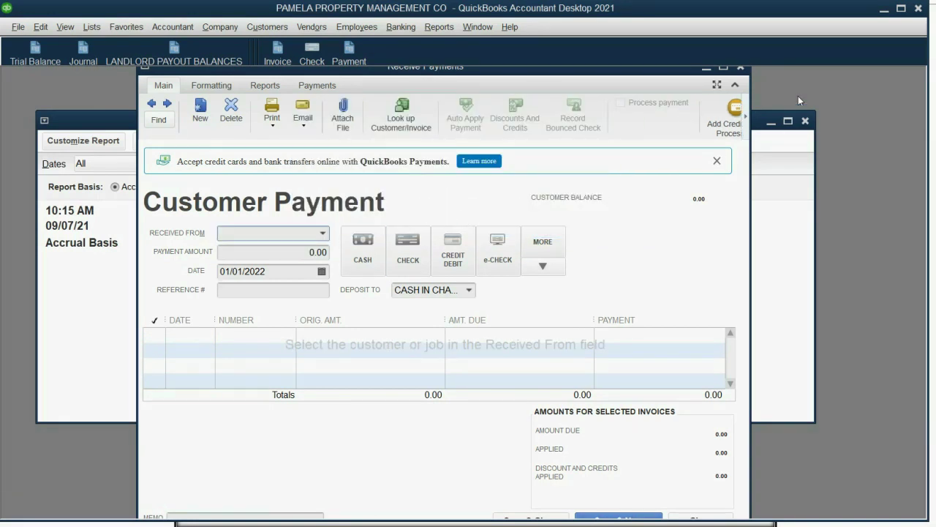
Close the blank payment form and widen the Trial Balance report's account name column to fit the full names
click(740, 68)
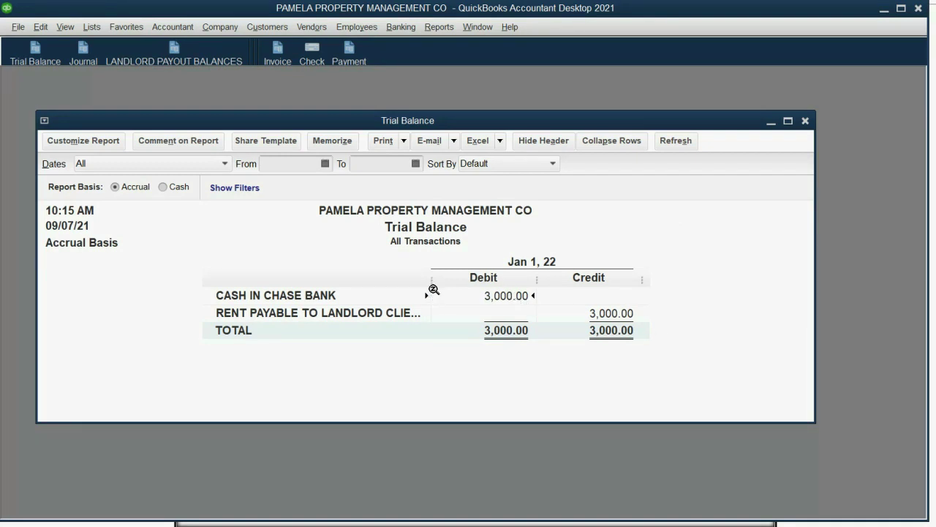
drag(432, 283, 454, 285)
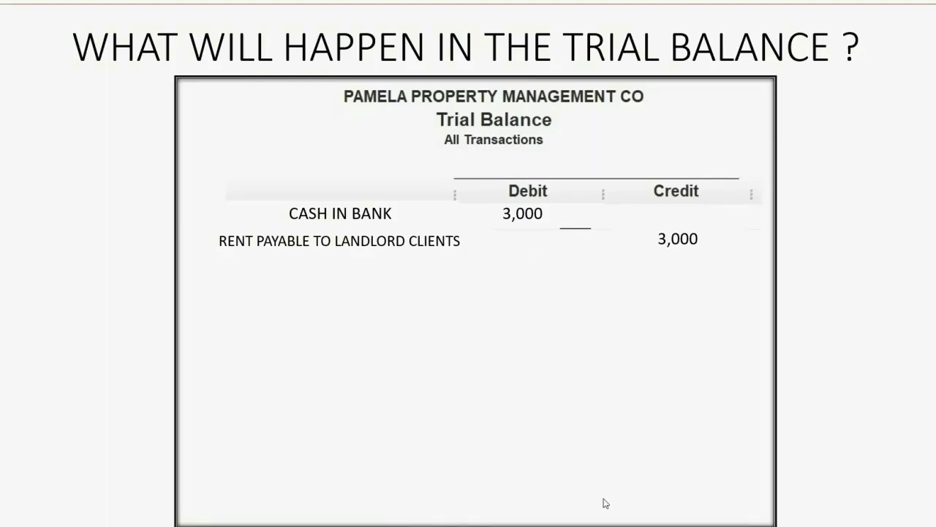
click(819, 436)
key(Right)
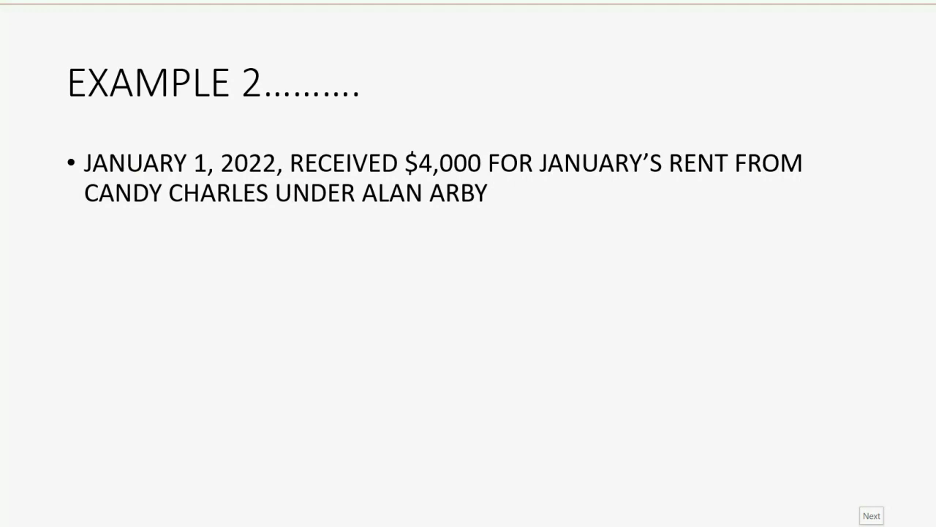
key(Right)
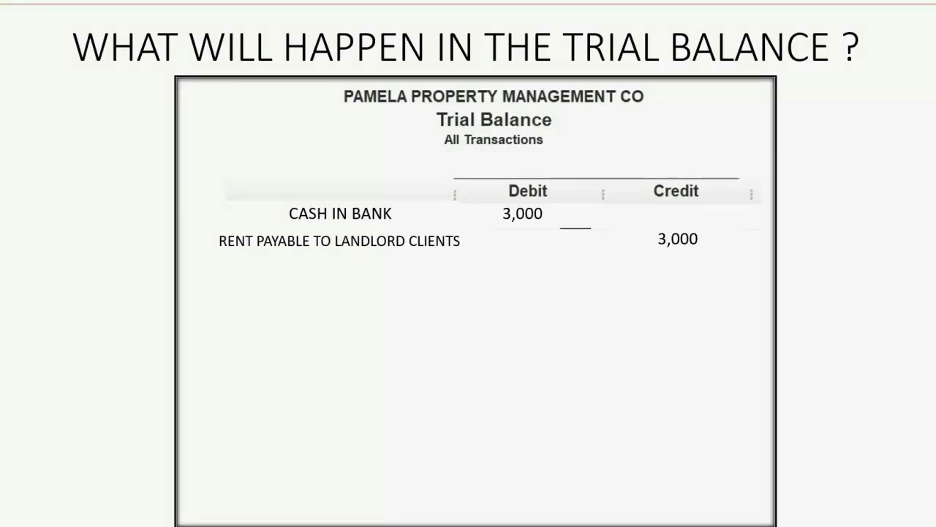
key(Right)
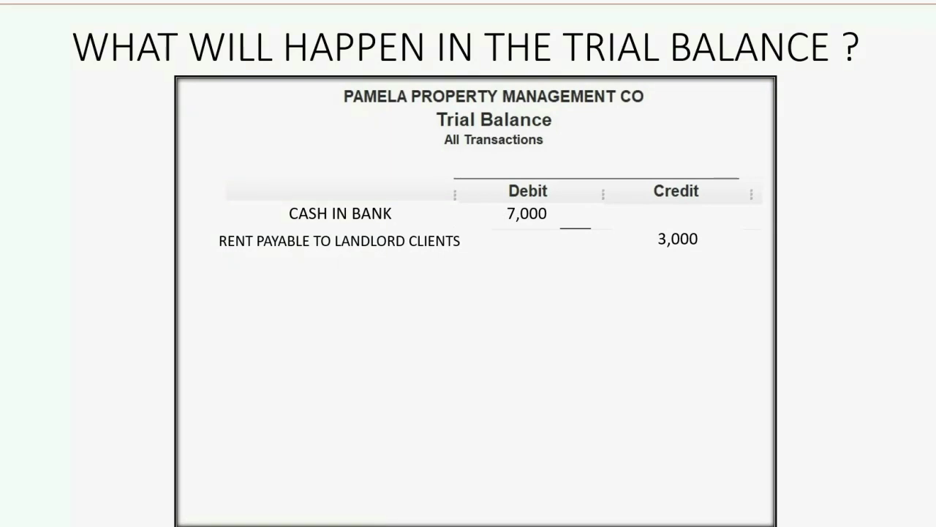
key(Right)
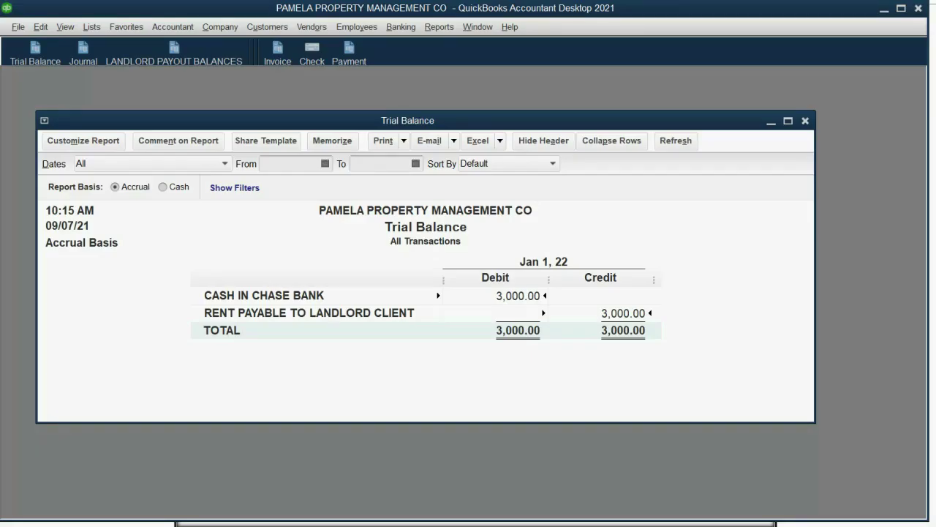
Start another customer payment and check its deposit account and payment date
click(349, 52)
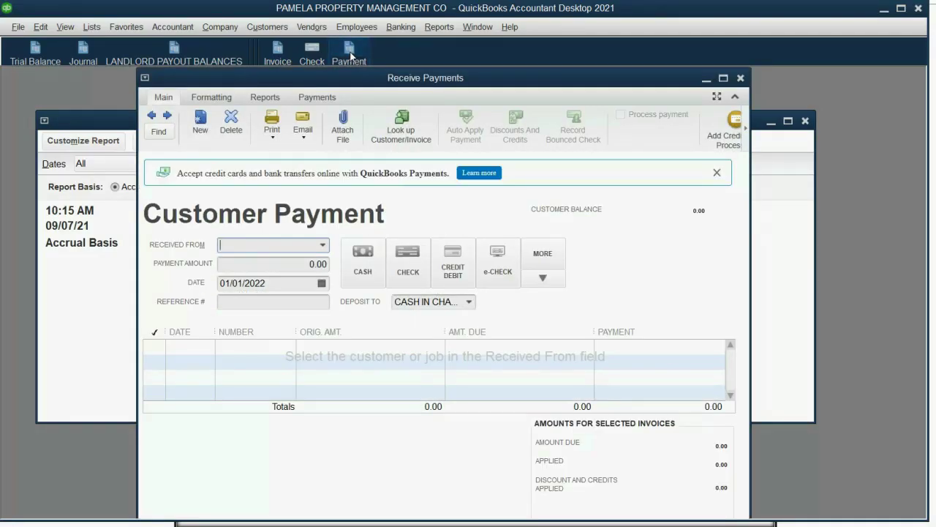
click(469, 303)
click(469, 306)
click(469, 302)
click(469, 303)
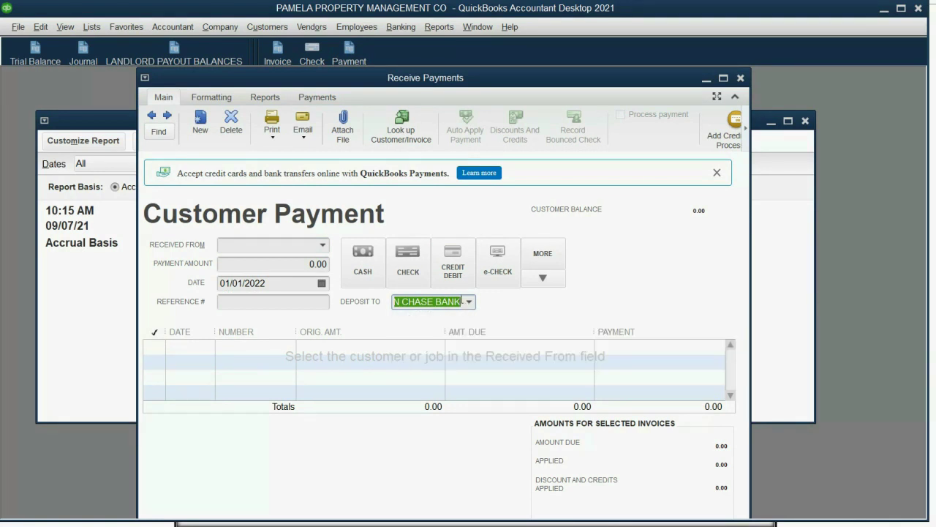
click(322, 284)
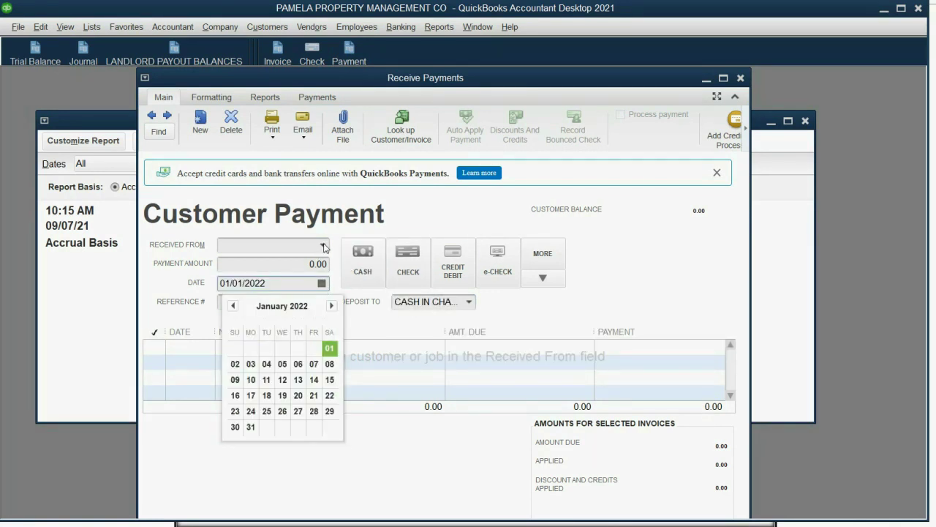
Select the second tenant job under the first landlord as payer and enter a payment amount of 4,000
click(323, 247)
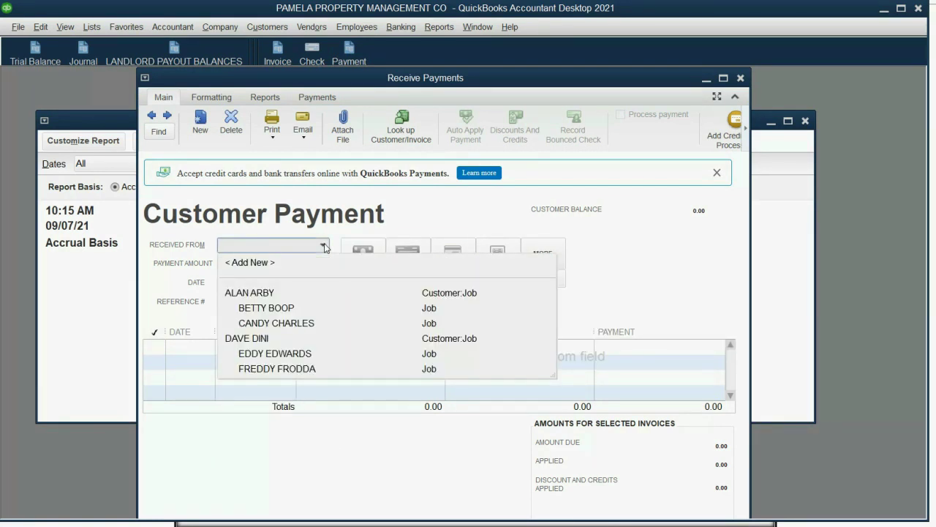
click(342, 324)
click(308, 264)
text(4,000)
key(Tab)
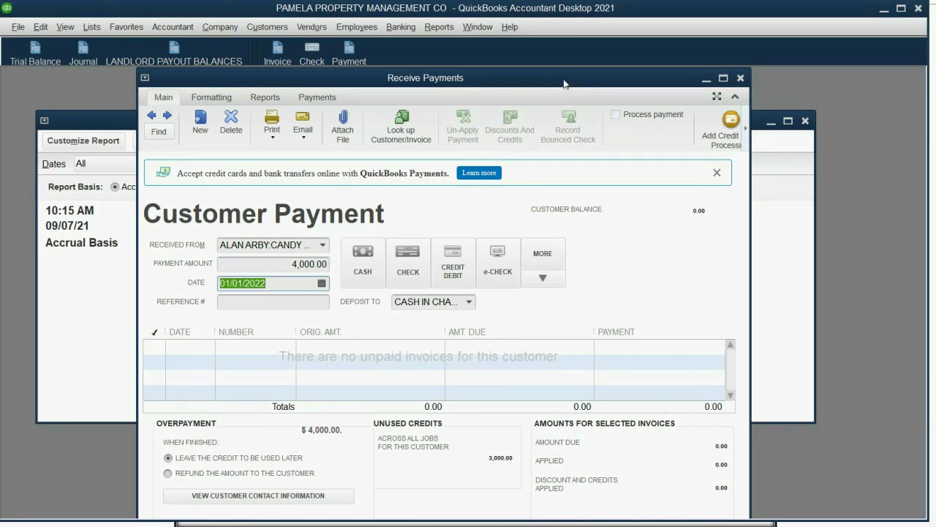
Save the 4,000 payment, accepting the overpayment as a credit on the customer's account
drag(564, 79, 567, 73)
key(Return)
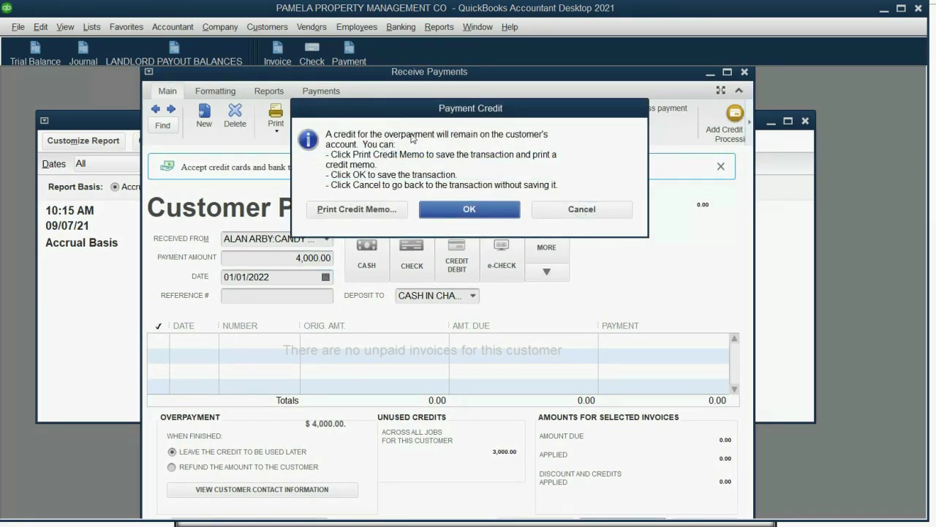
click(441, 218)
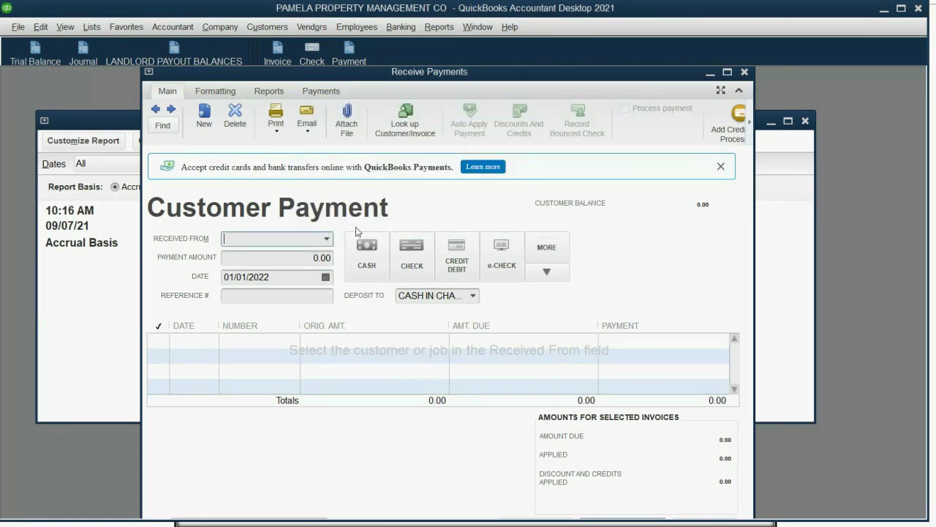
Close the blank payment form and open the LANDLORD PAYOUT BALANCES report
click(745, 71)
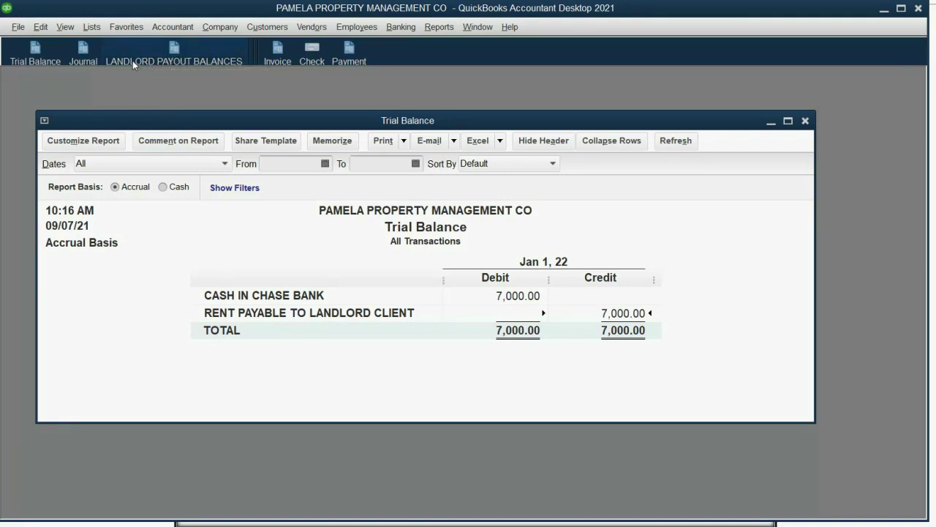
click(155, 61)
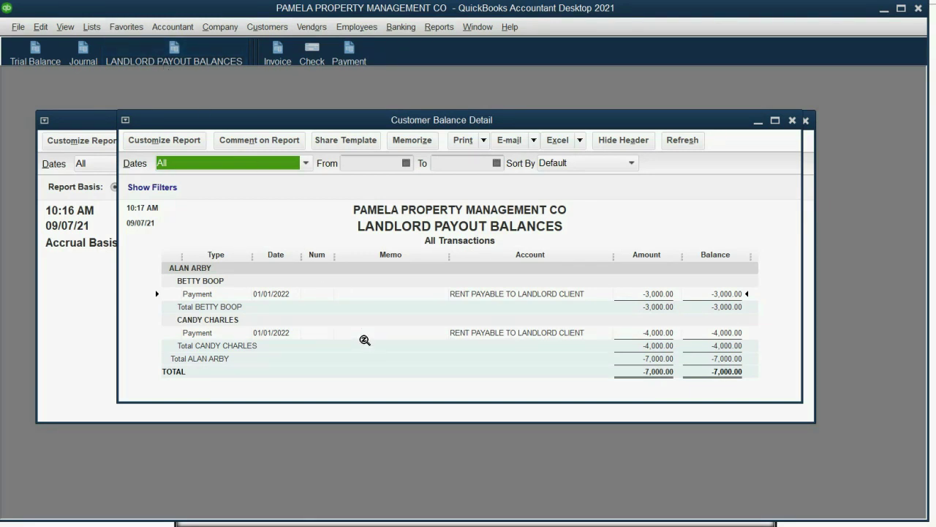
Review the tenant payments in the LANDLORD PAYOUT BALANCES report and move its window slightly higher
click(288, 296)
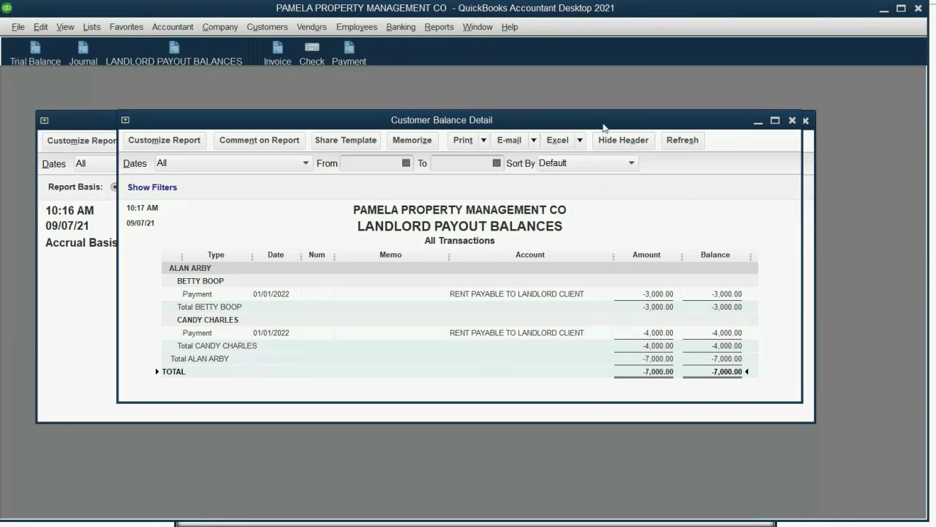
drag(603, 127, 611, 103)
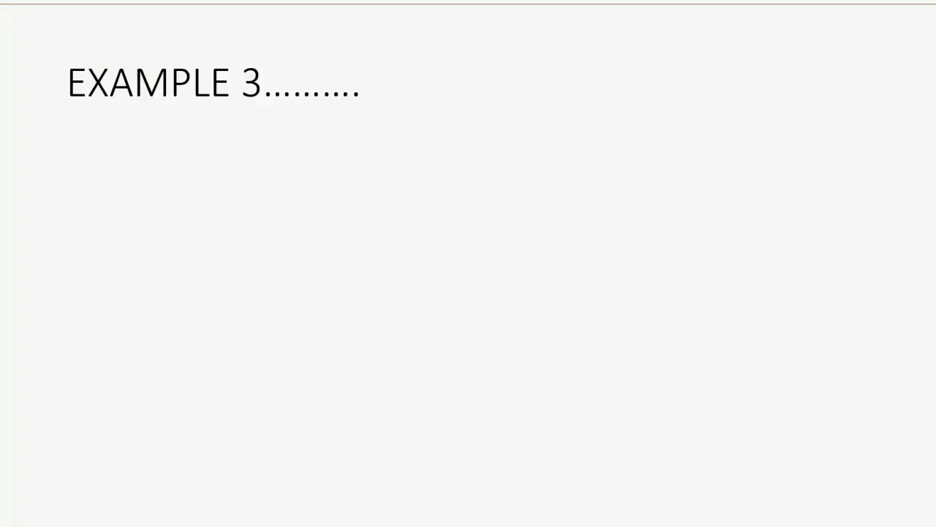
key(Right)
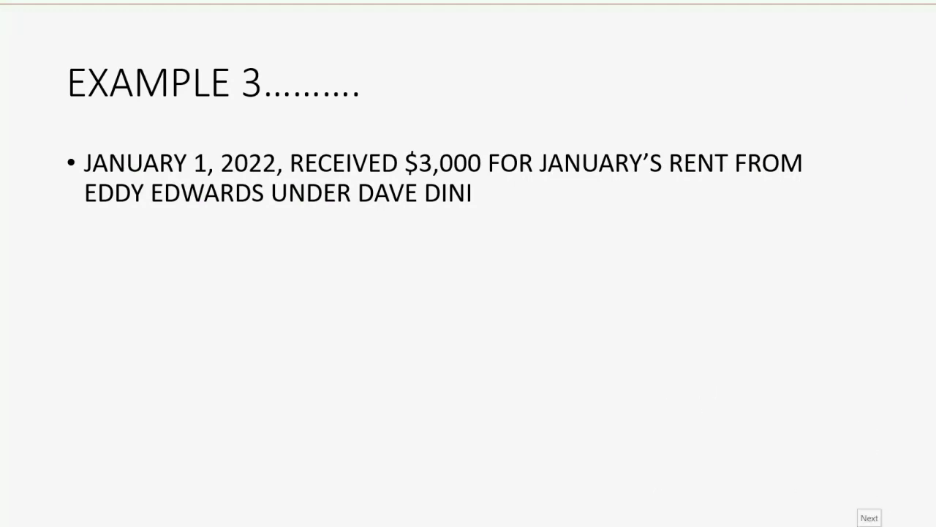
key(Right)
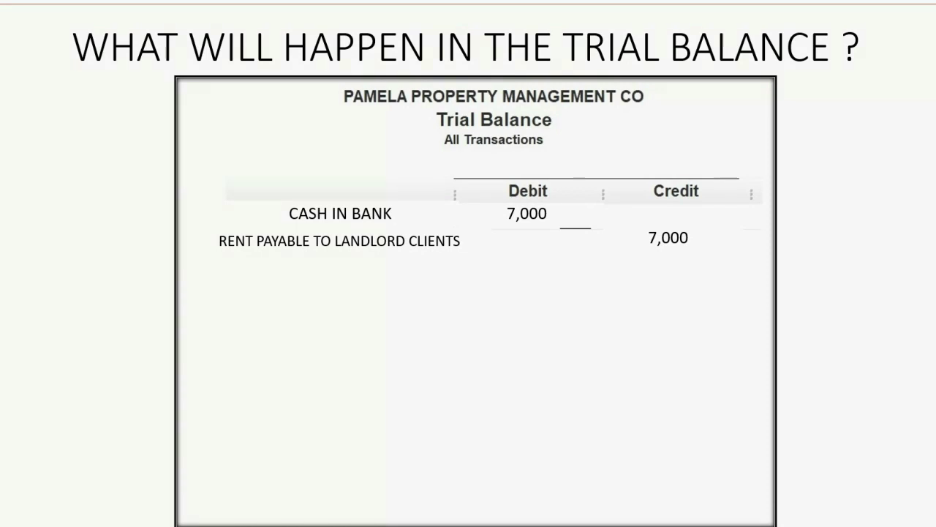
key(Right)
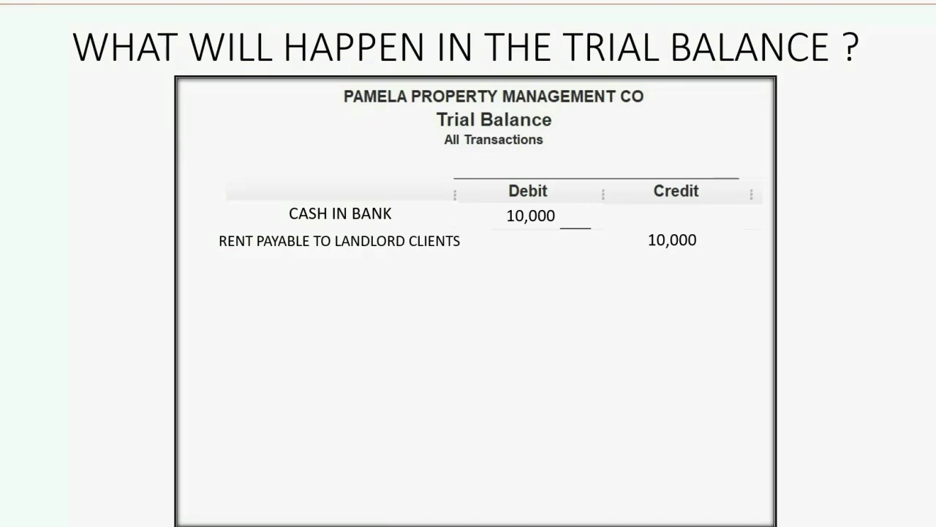
key(alt+Tab)
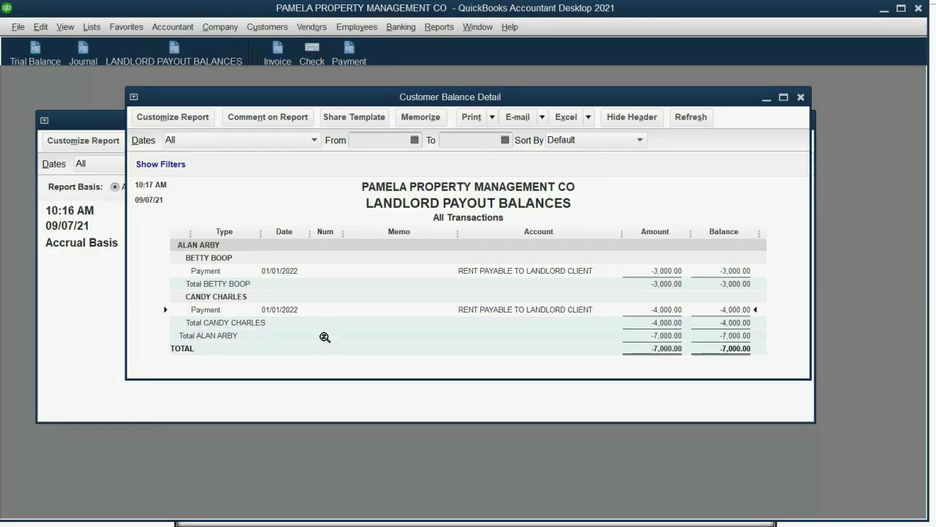
Start a customer payment from the first tenant job under the second landlord, with a payment amount of 3,000
click(131, 396)
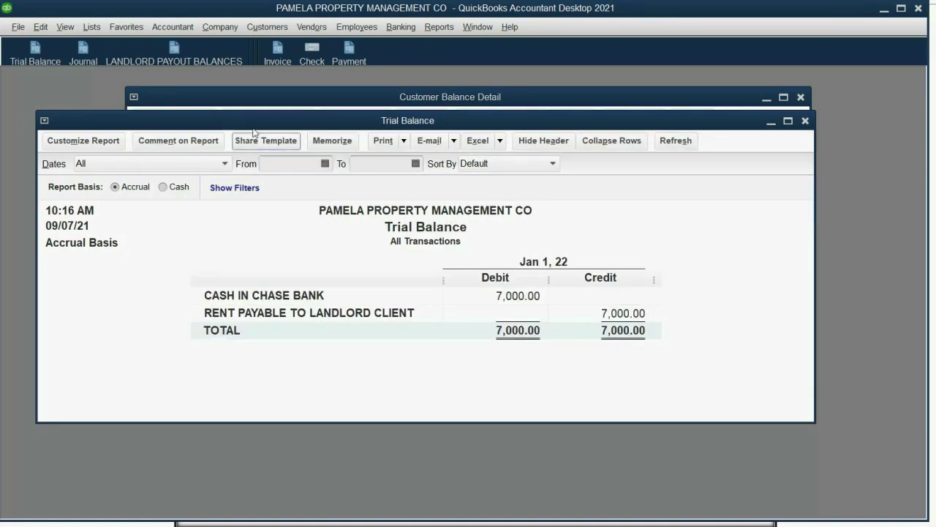
click(349, 55)
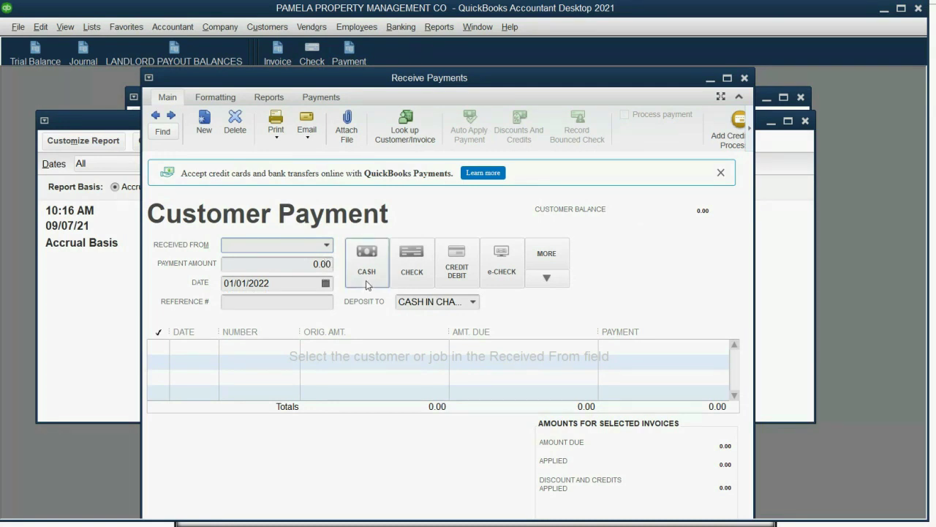
click(328, 246)
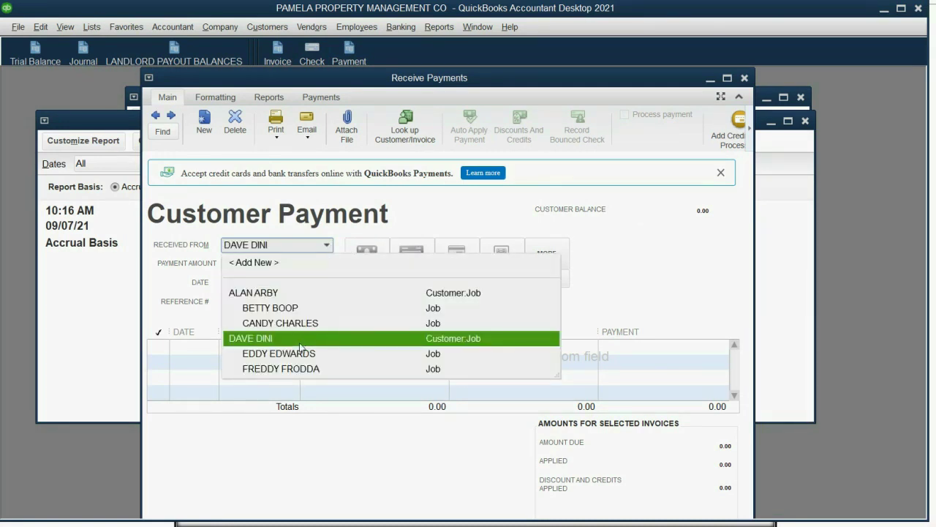
click(304, 353)
click(302, 267)
text(3,000)
key(Tab)
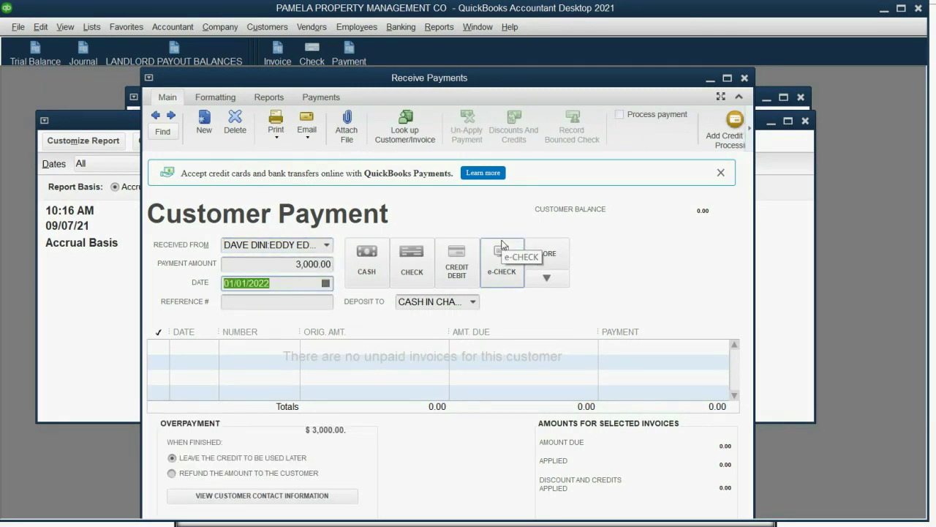
Save the 3,000 payment, accepting the overpayment as a credit on the customer's account, and close the blank payment form
key(Return)
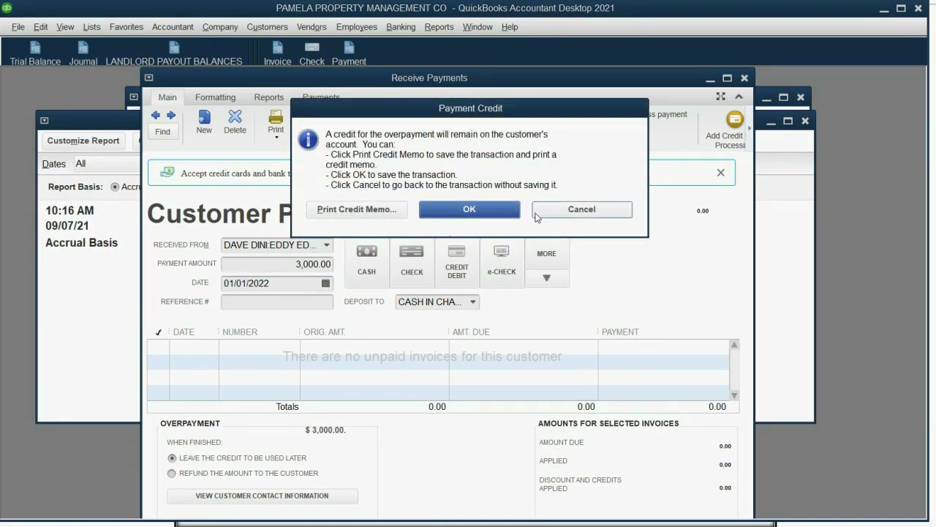
click(488, 211)
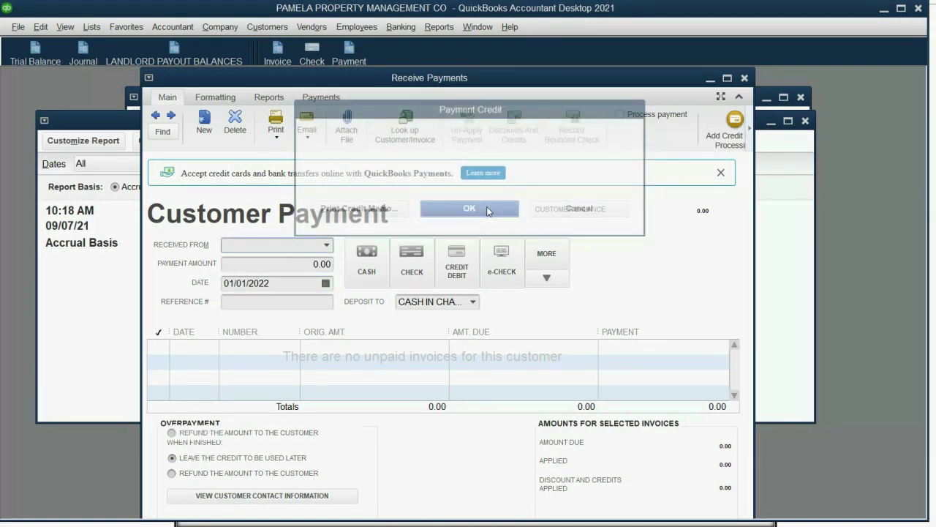
click(745, 79)
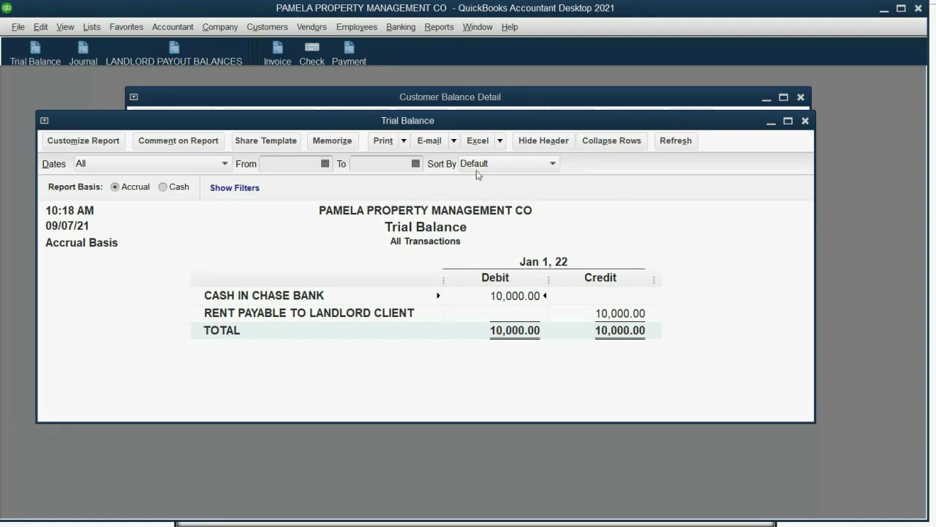
Examine the LANDLORD PAYOUT BALANCES report in a window enlarged to show every row, and return to the Trial Balance
click(531, 102)
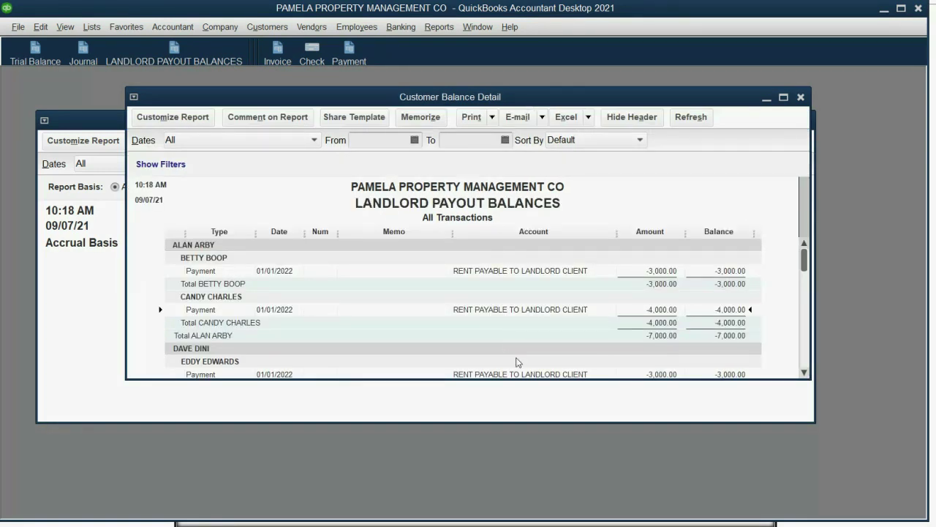
drag(522, 380, 516, 492)
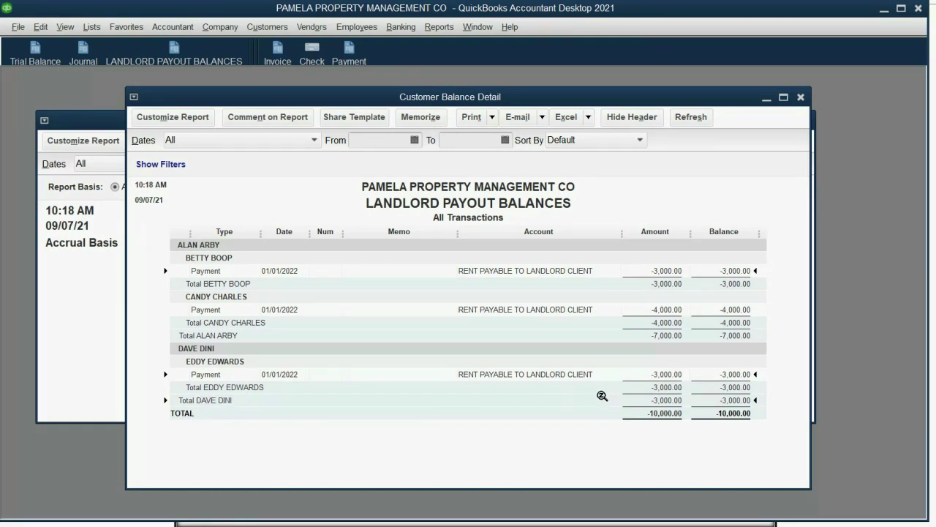
click(107, 338)
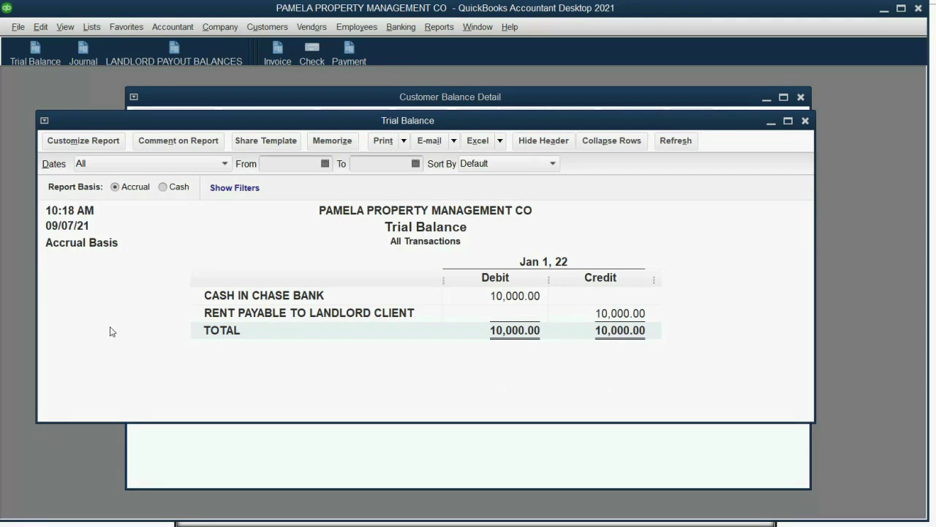